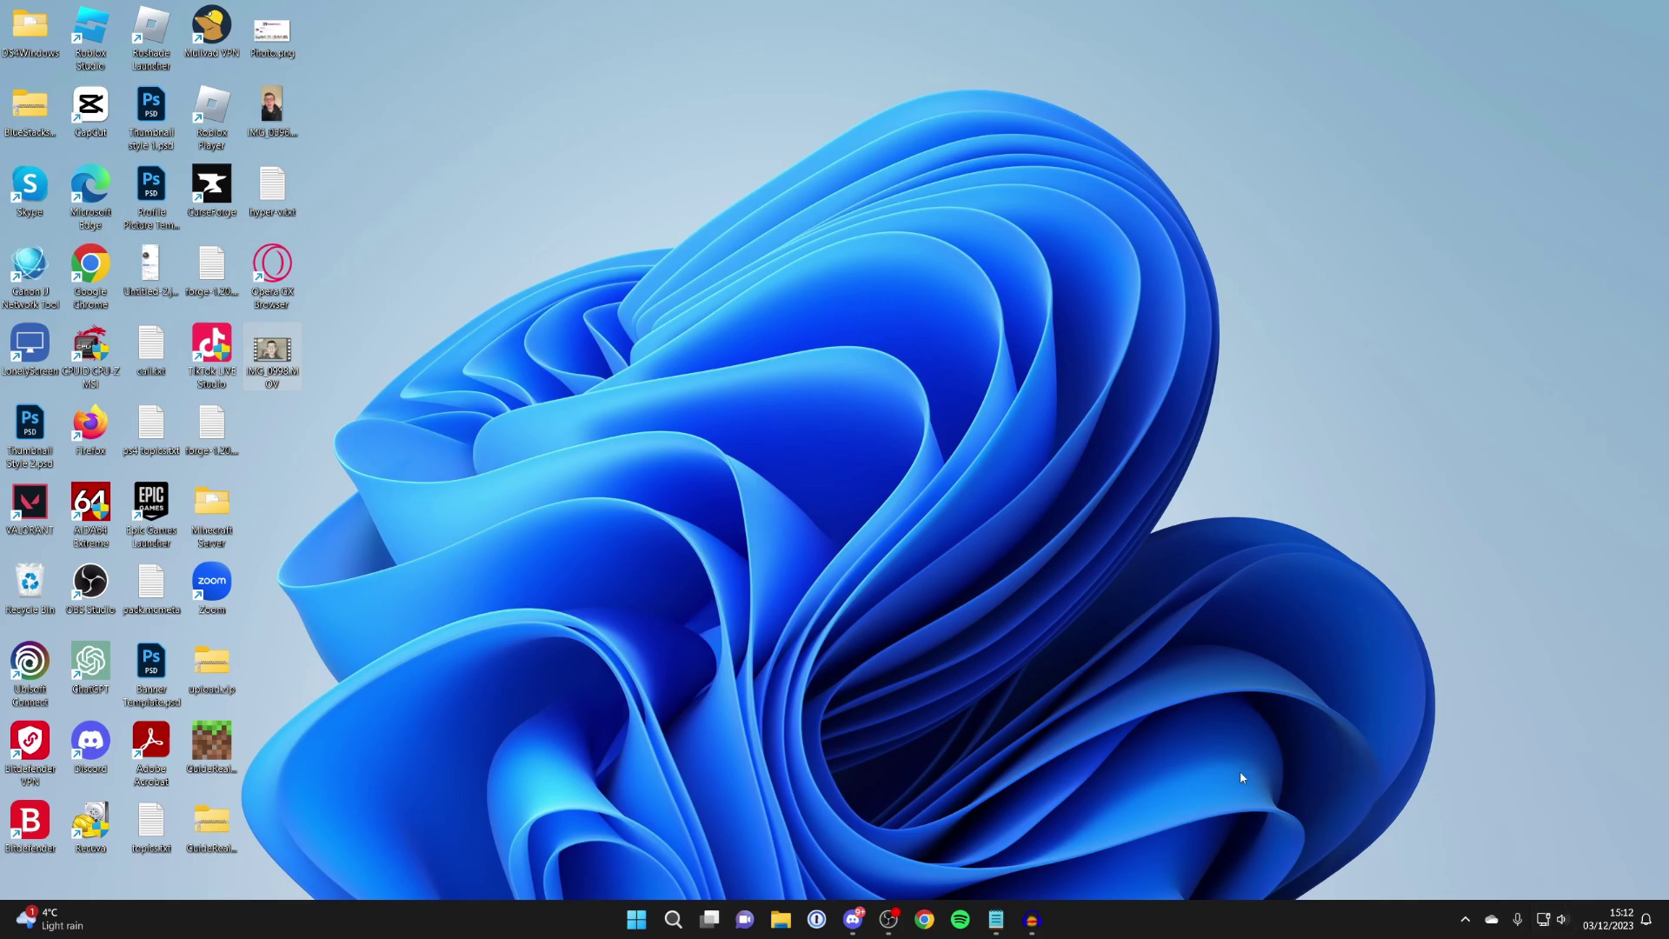
Open the speaker icon's context menu in the system tray
right_click(1563, 923)
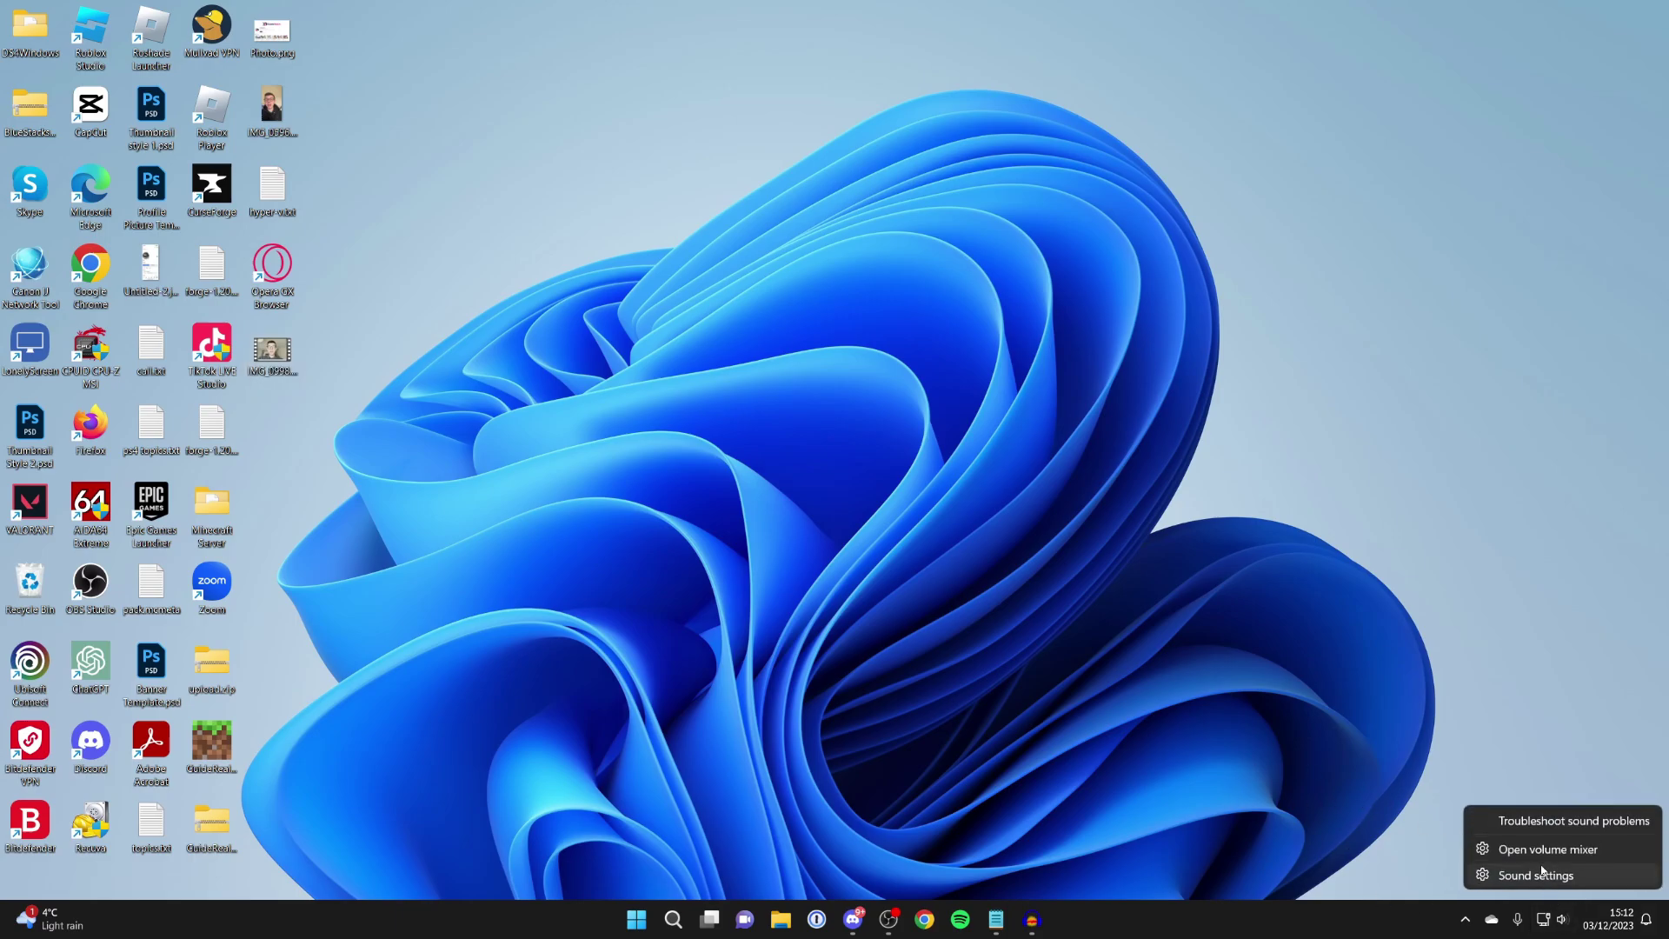
Go to System > Sound settings and open the classic Sound control panel from the Advanced section
left_click(1534, 874)
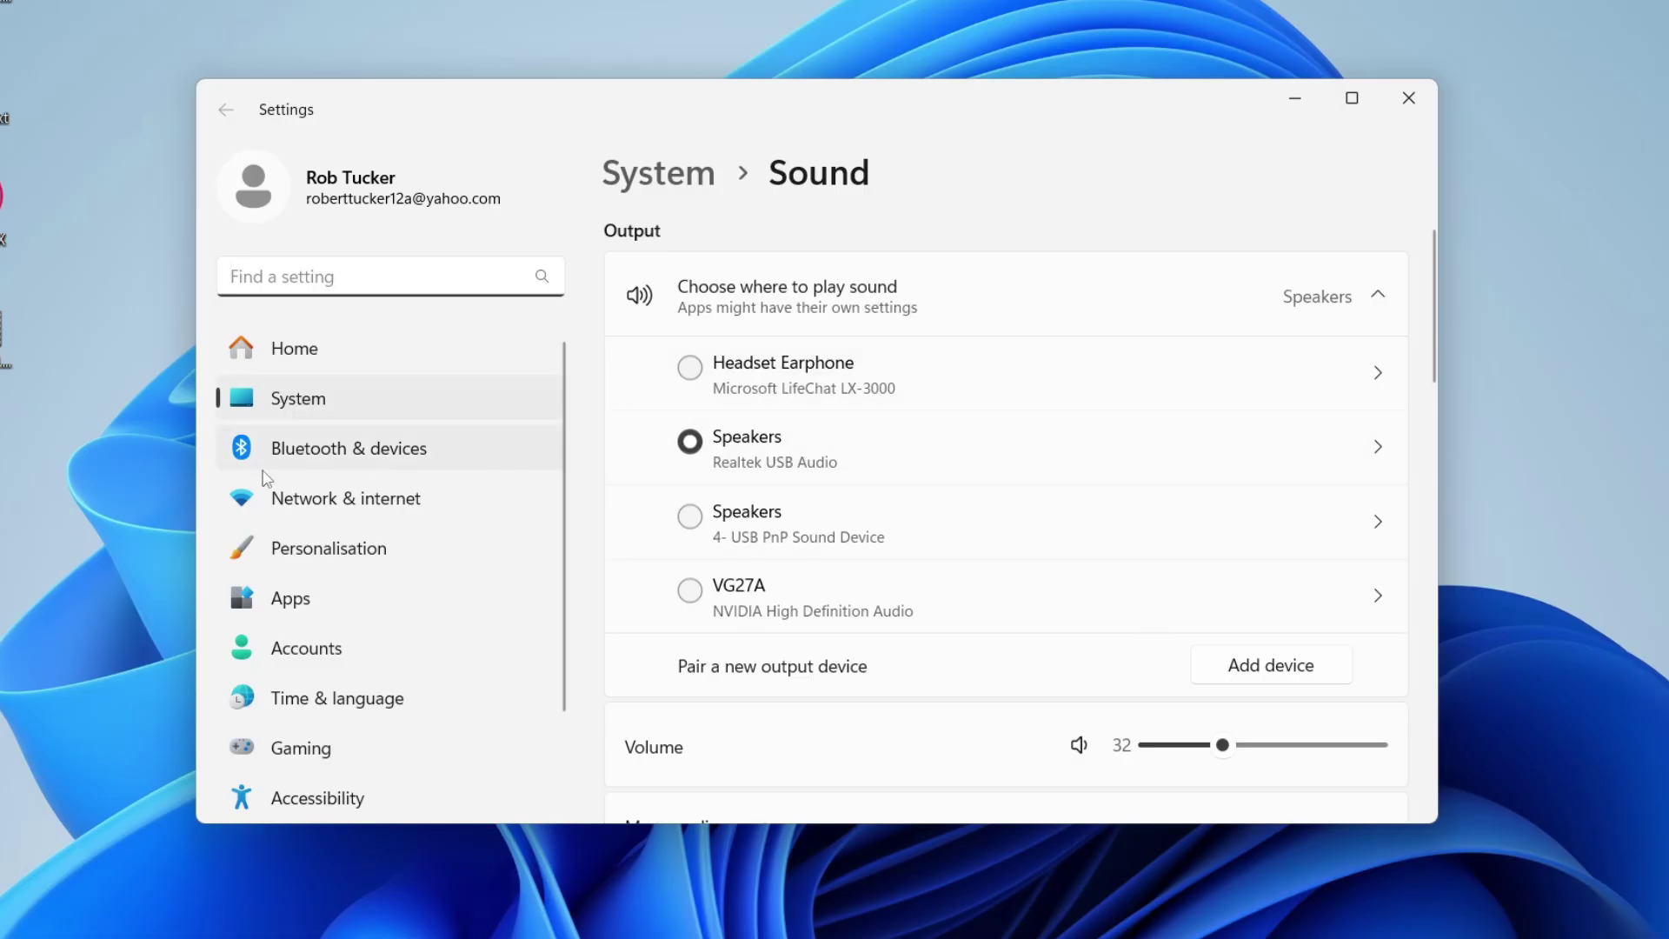
left_click(258, 407)
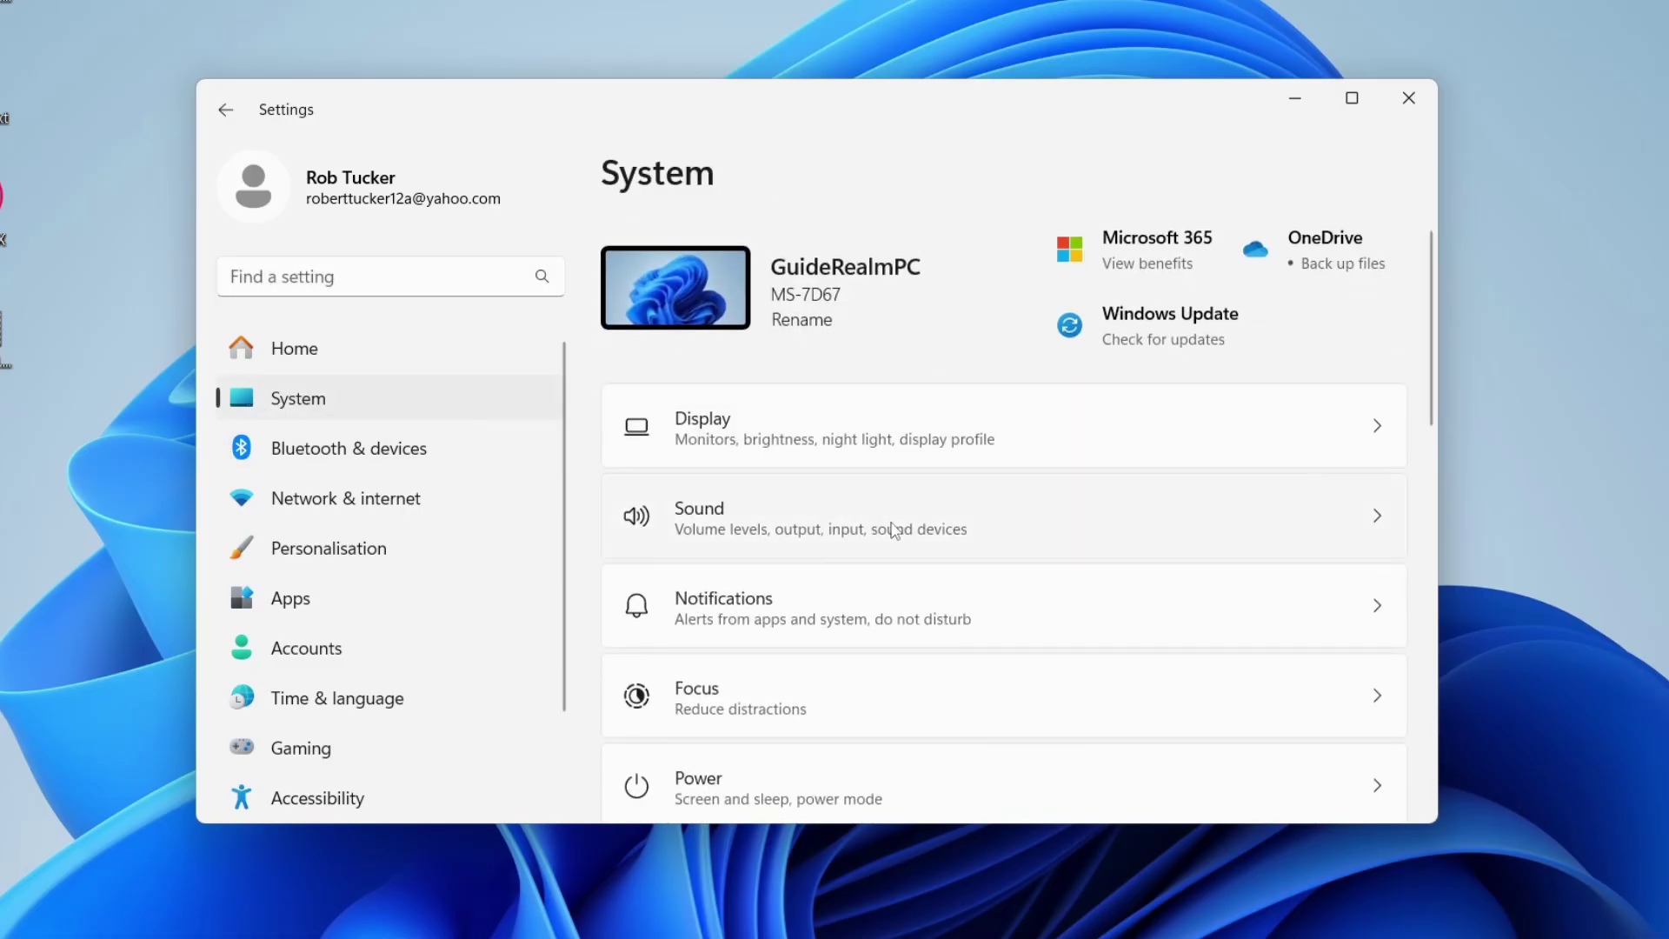
left_click(891, 527)
scroll(891, 527, "down", 10)
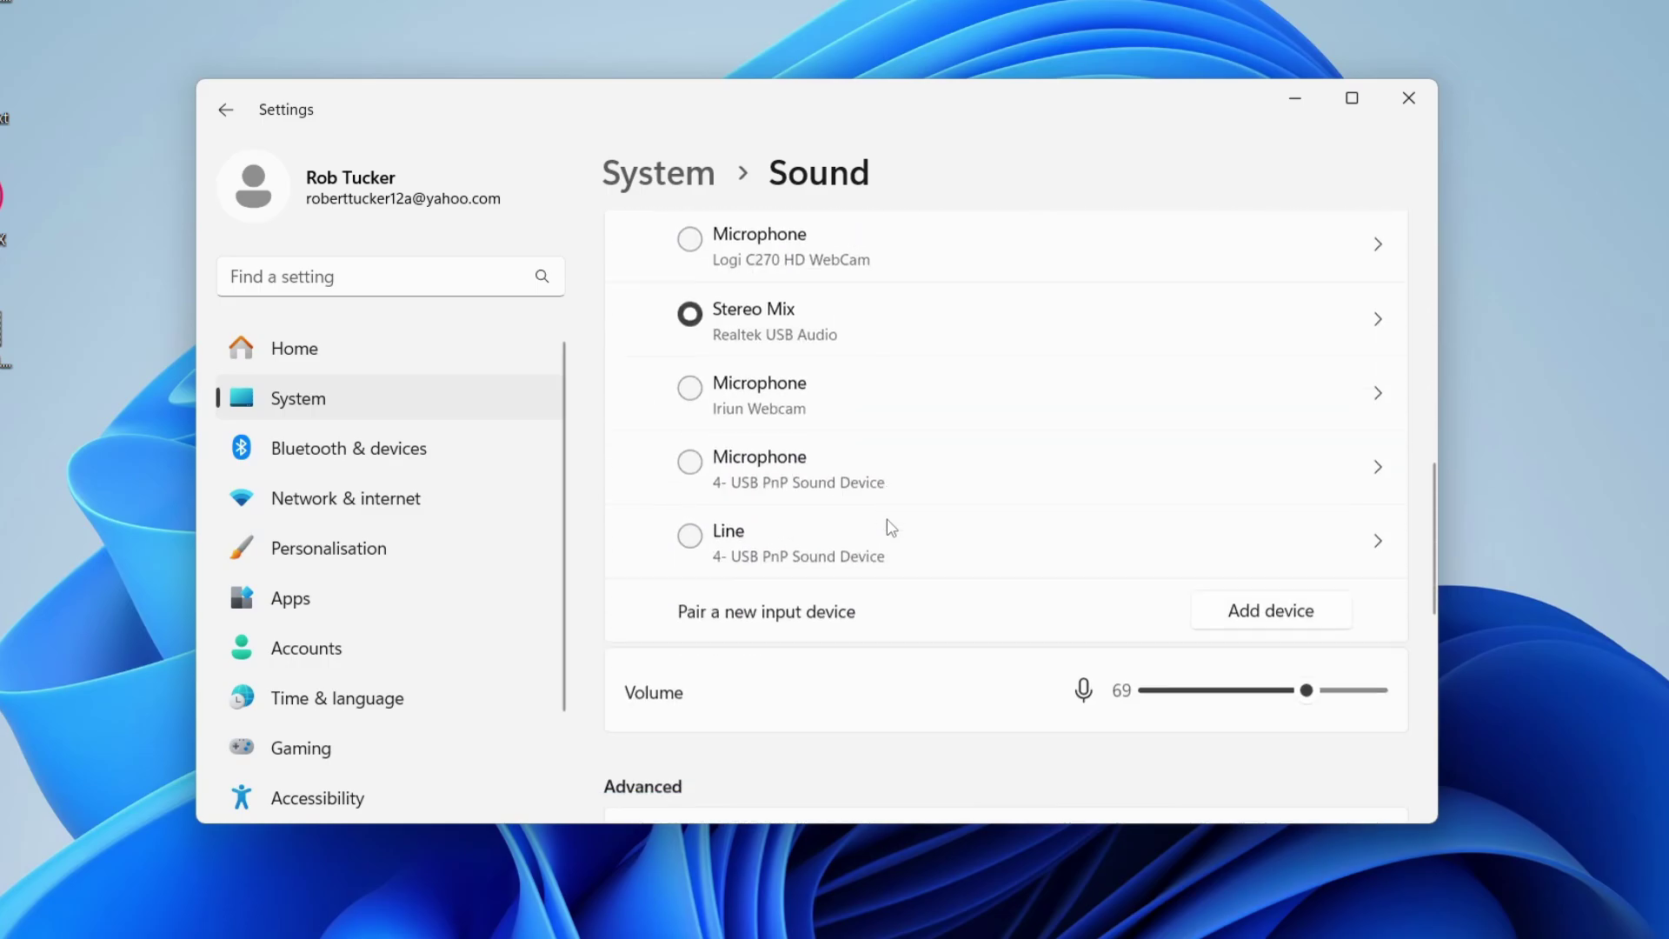
scroll(891, 527, "down", 4)
scroll(892, 527, "down", 4)
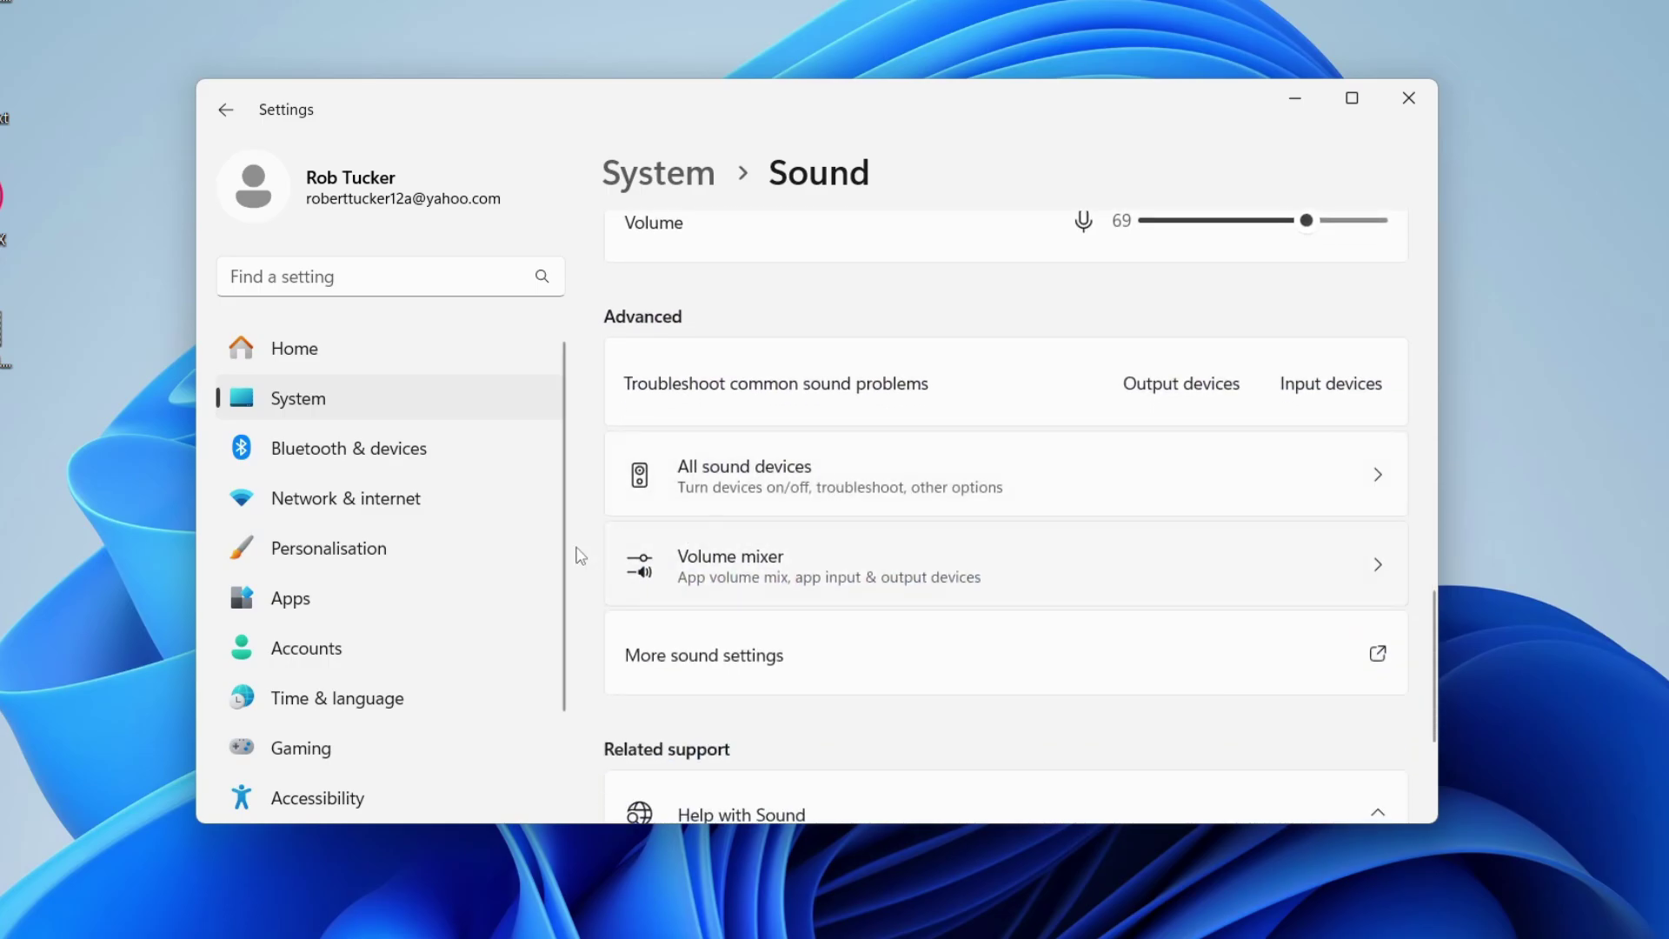
left_click(735, 665)
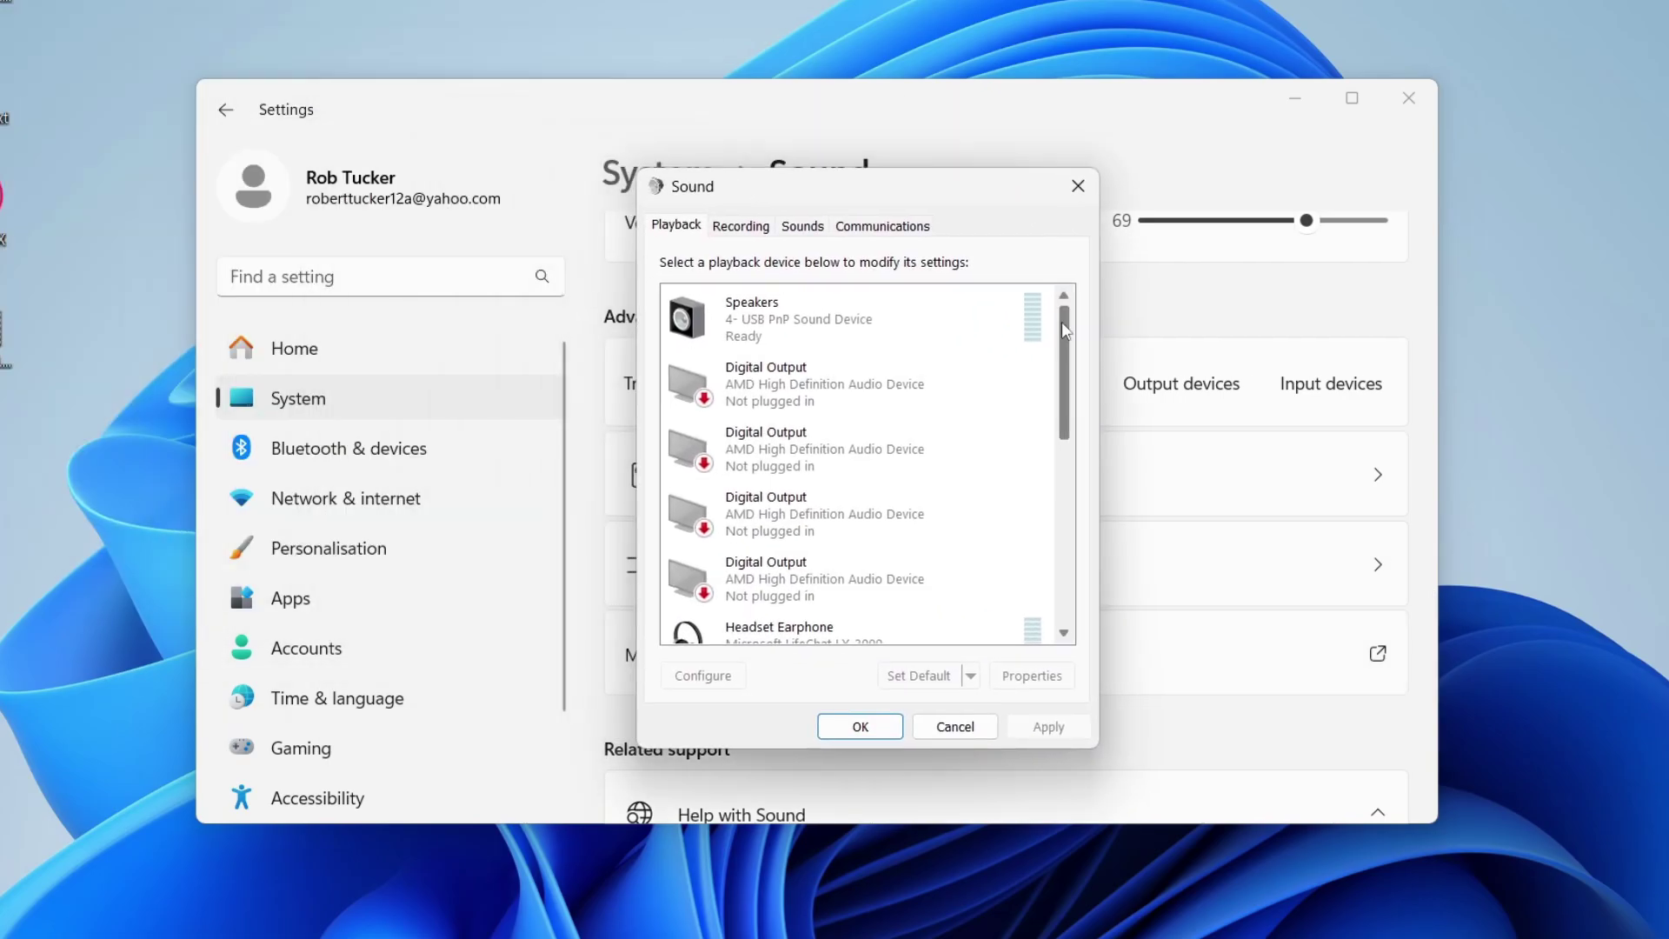
Select the default Realtek USB Audio speakers at the bottom of the Playback list
scroll(928, 435, "down", 3)
scroll(928, 487, "down", 3)
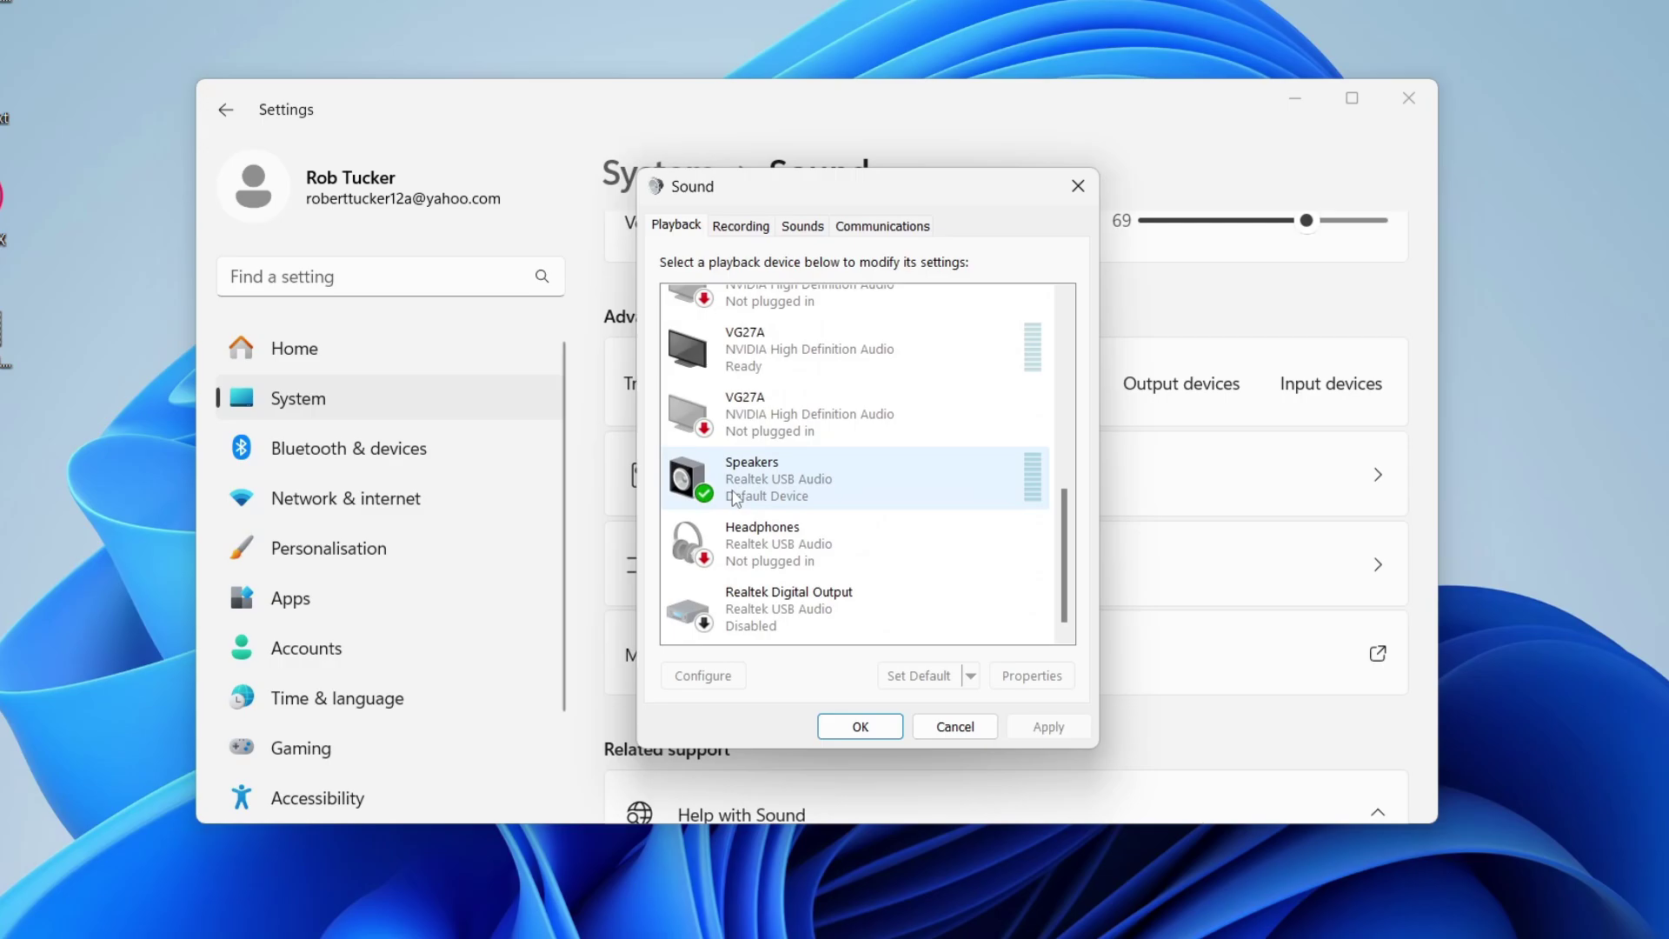
left_click(763, 492)
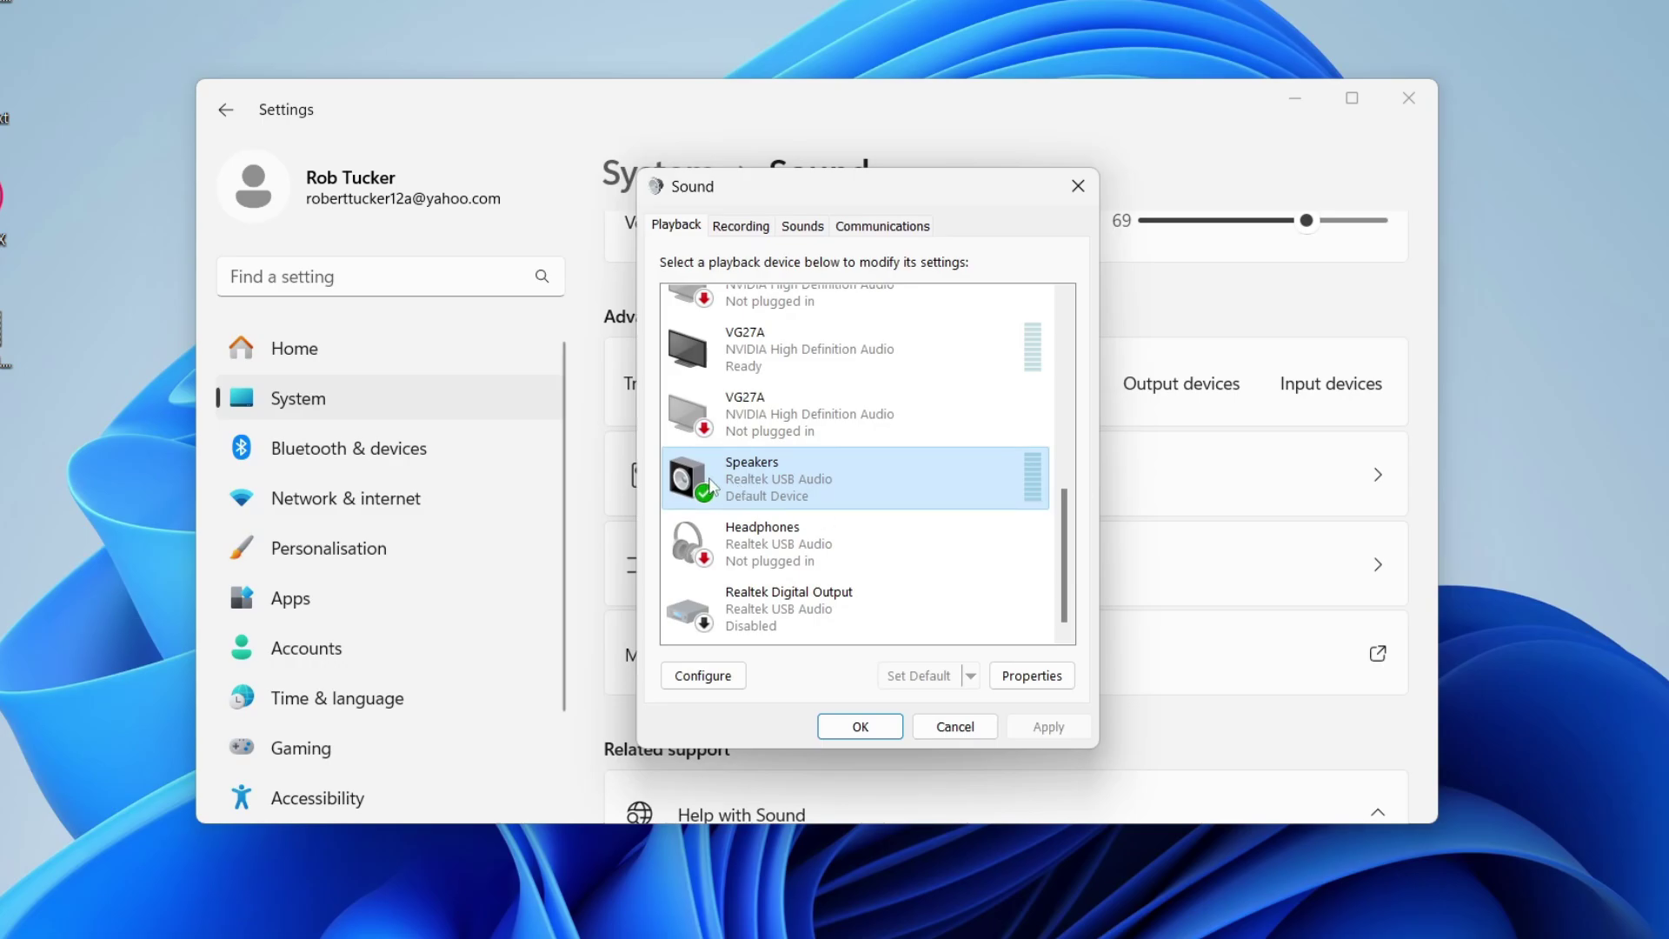
On the Recording tab, confirm Realtek USB Stereo Mix is enabled and the default device
left_click(744, 228)
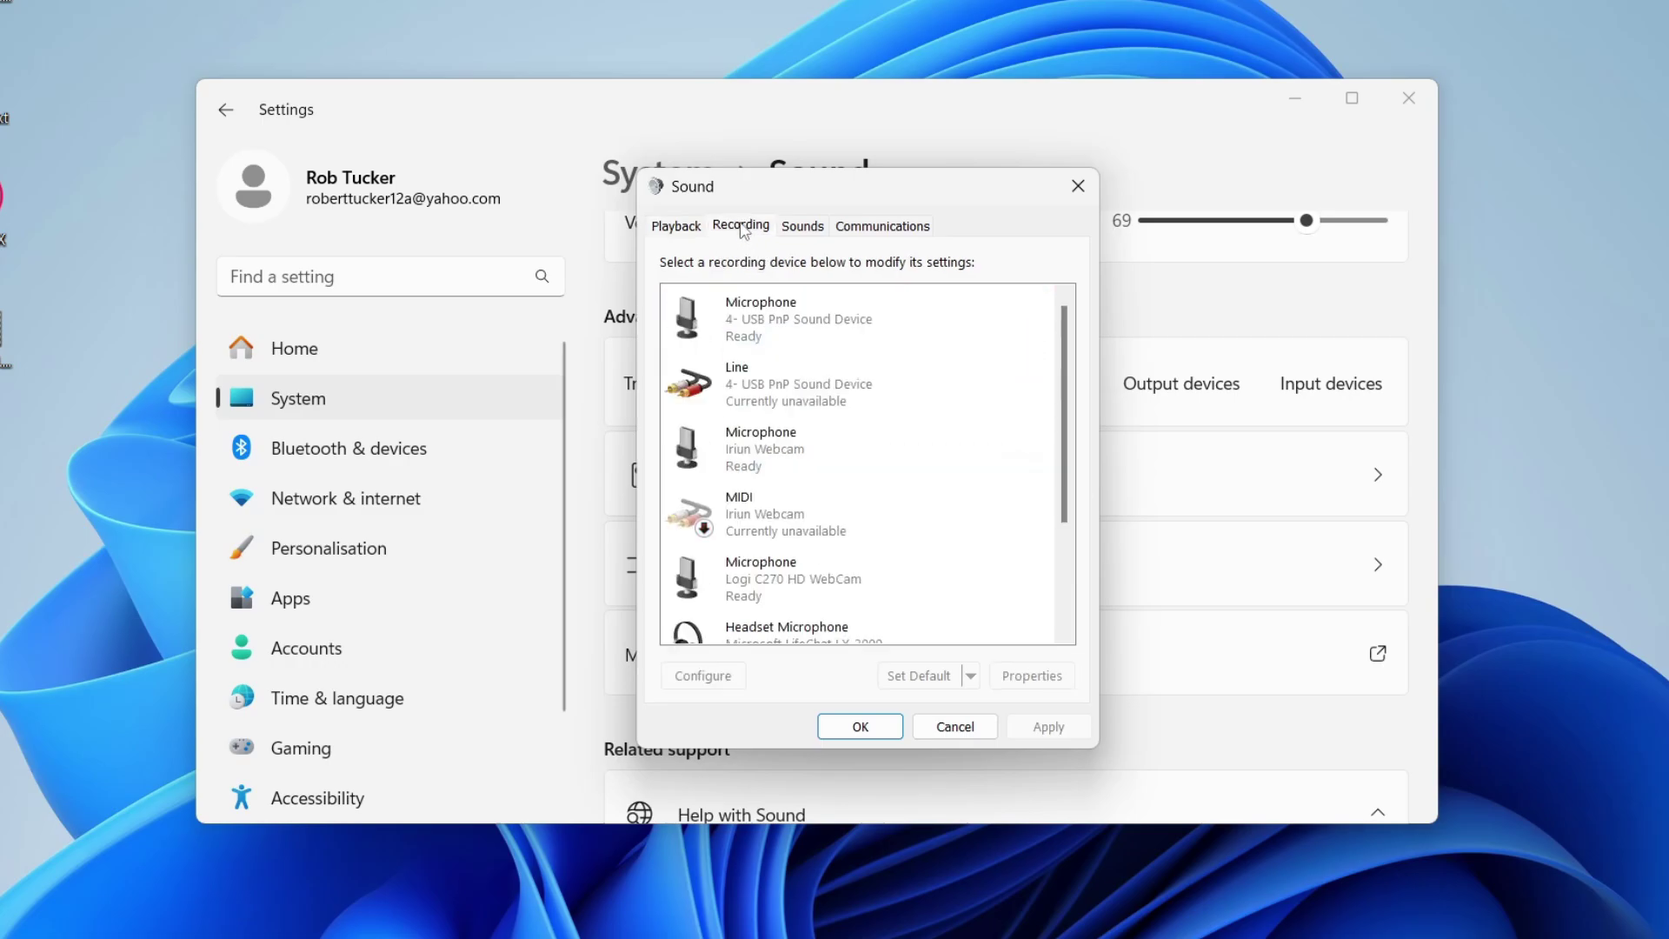
scroll(1063, 521, "down", 3)
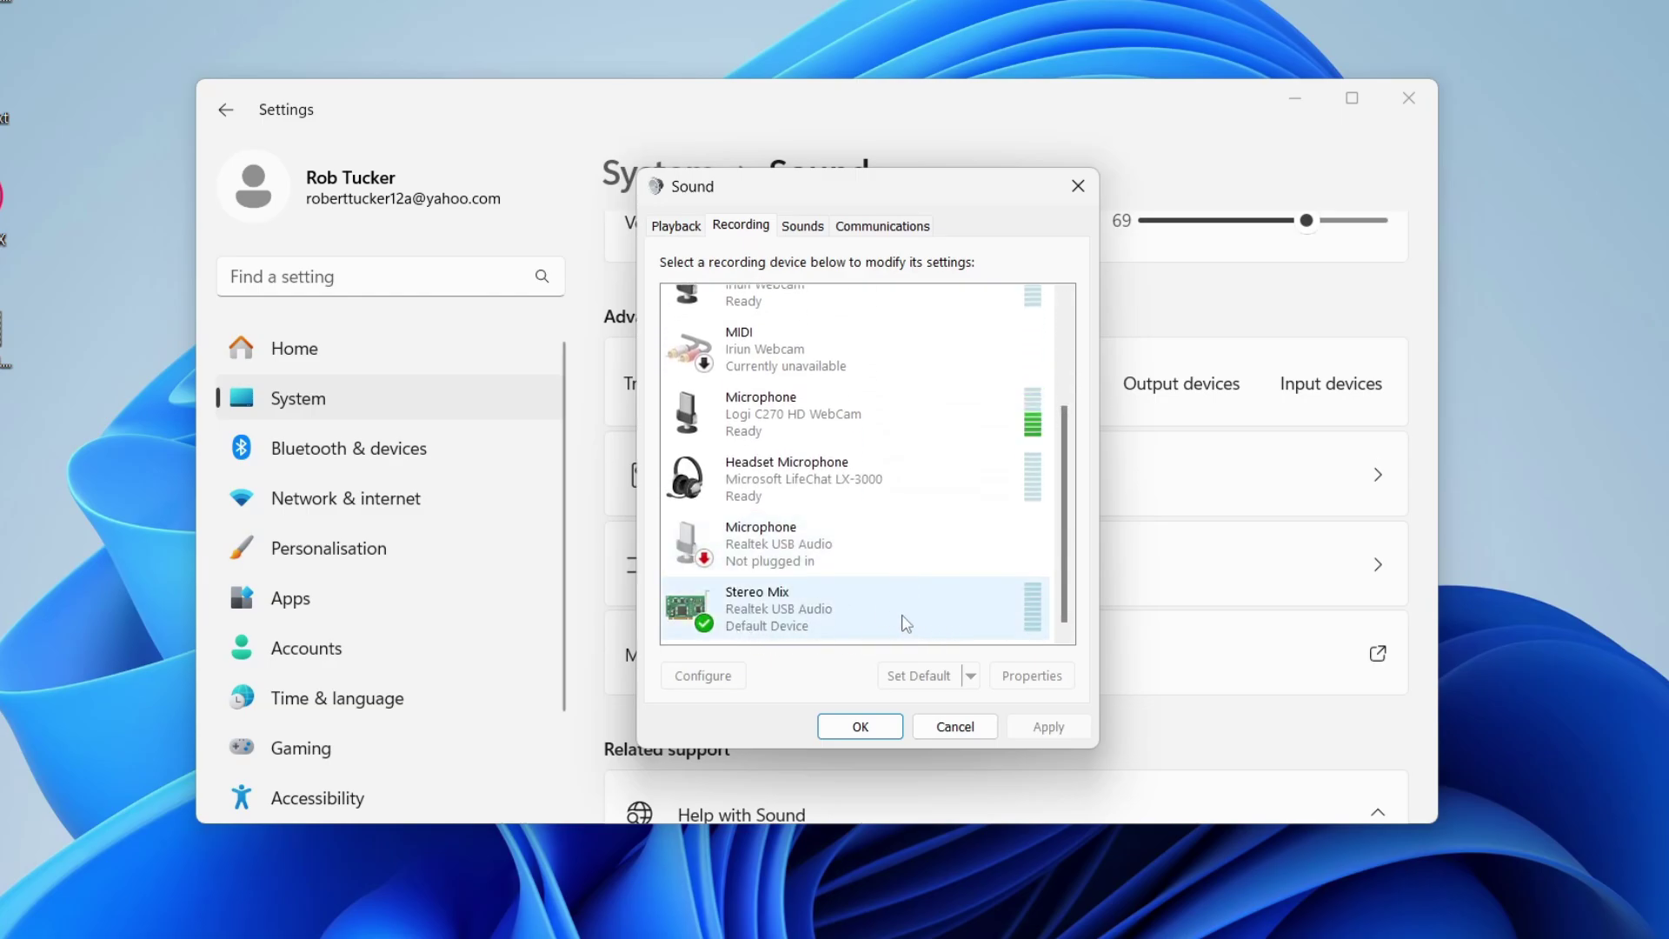
right_click(1052, 534)
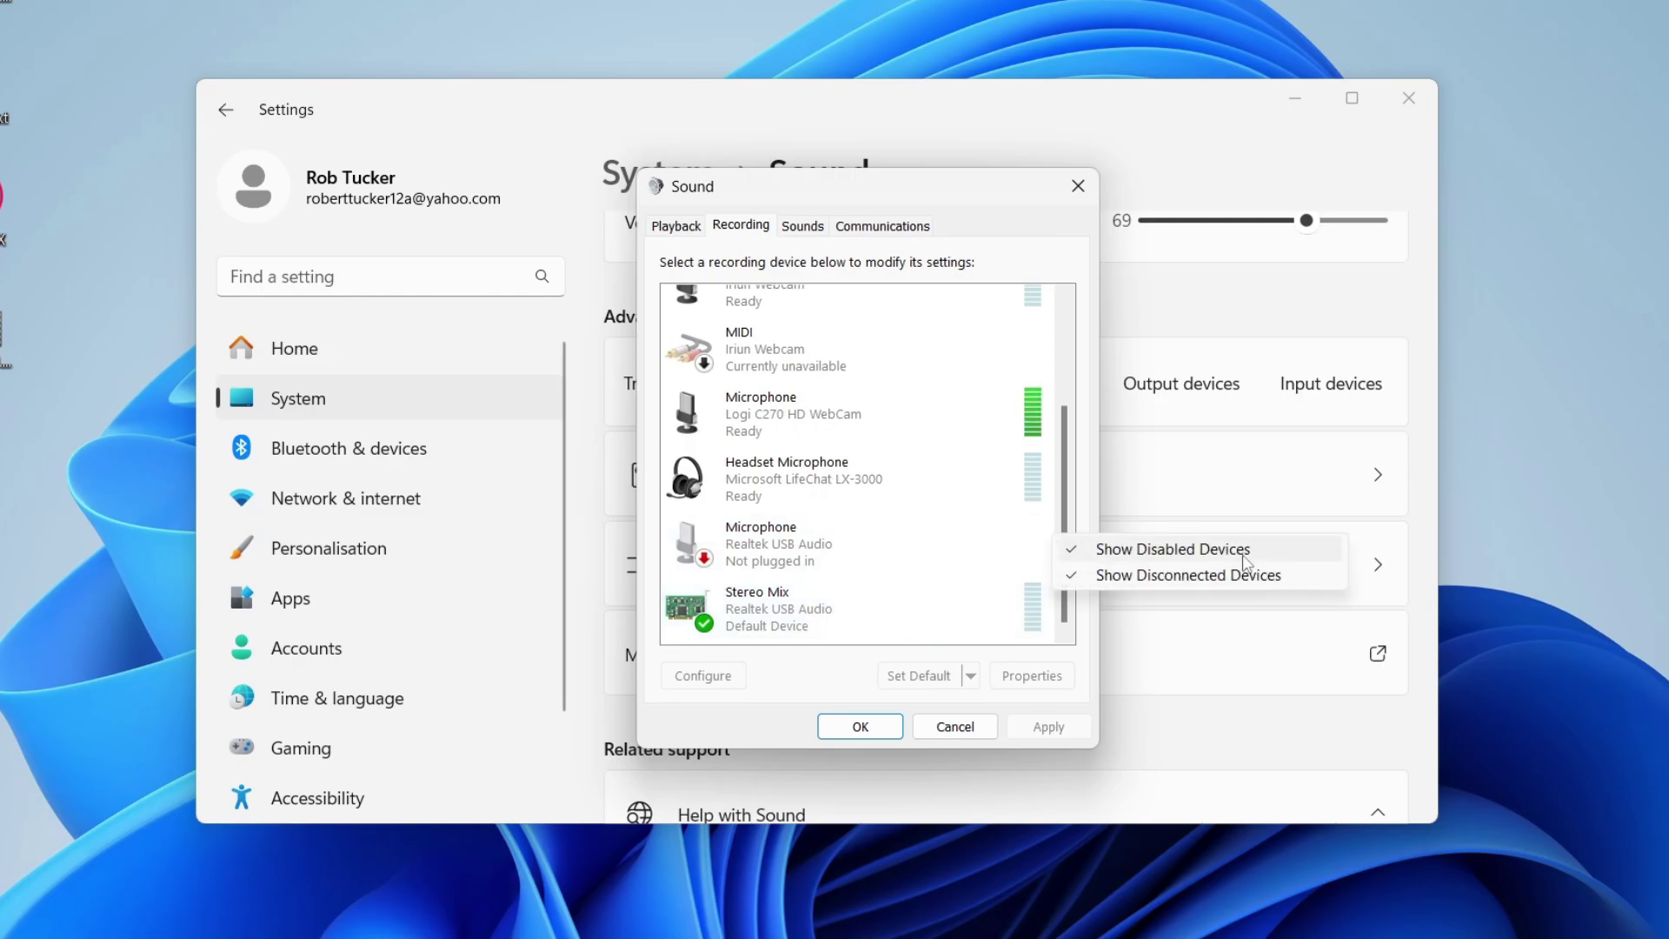
right_click(811, 618)
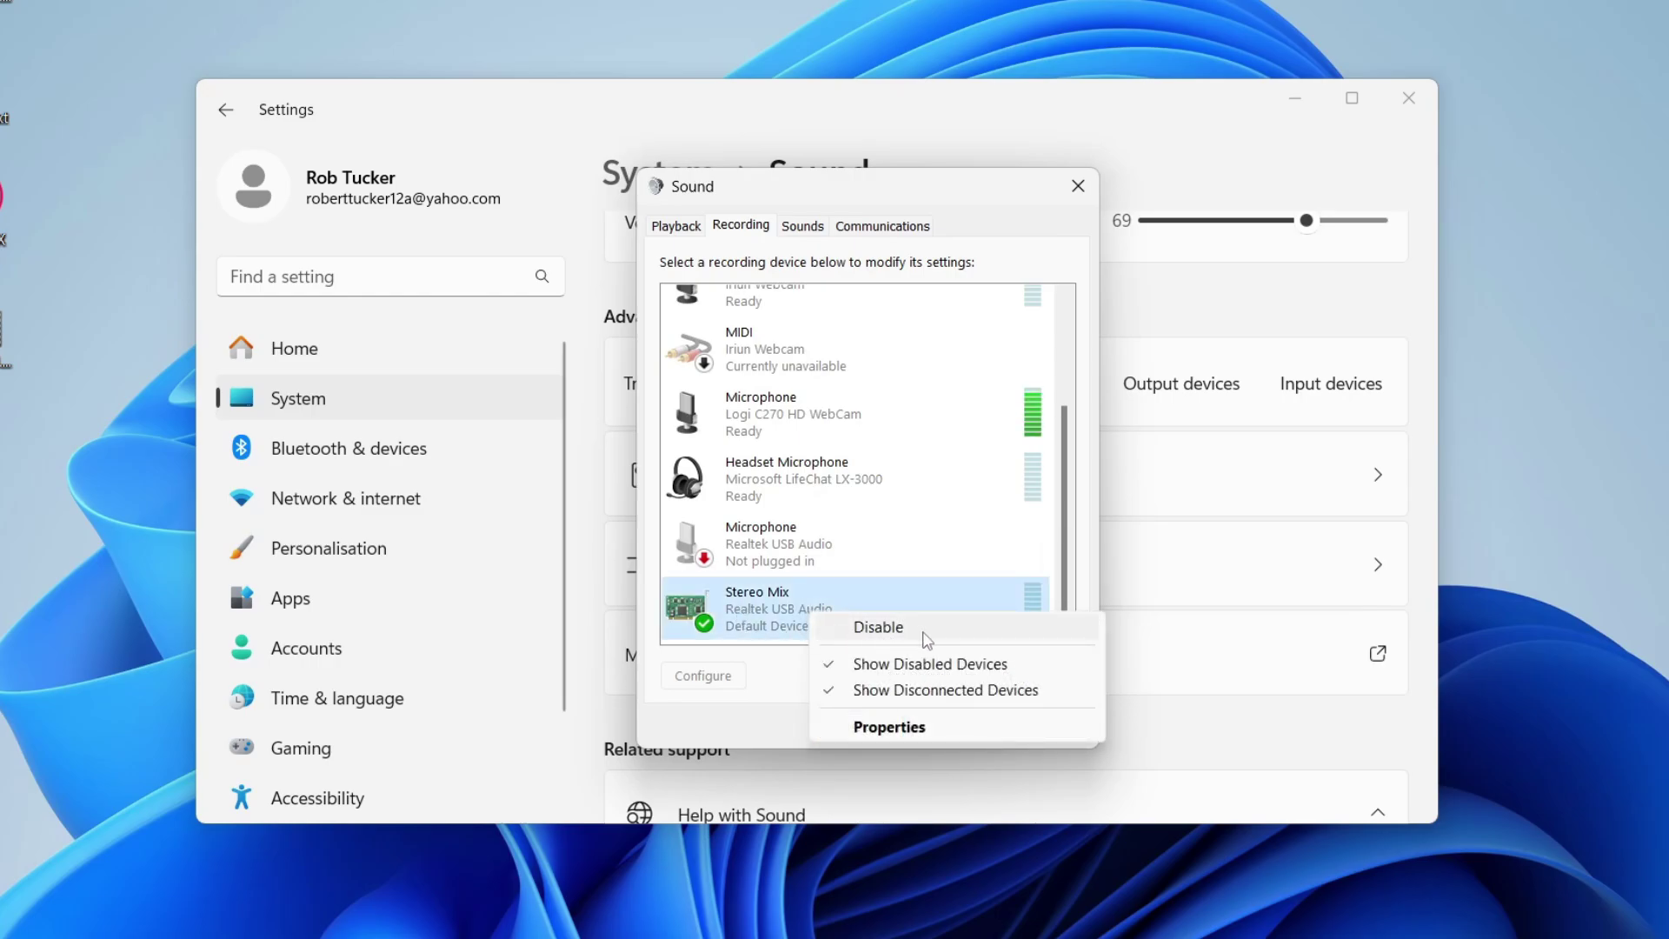
key("Escape")
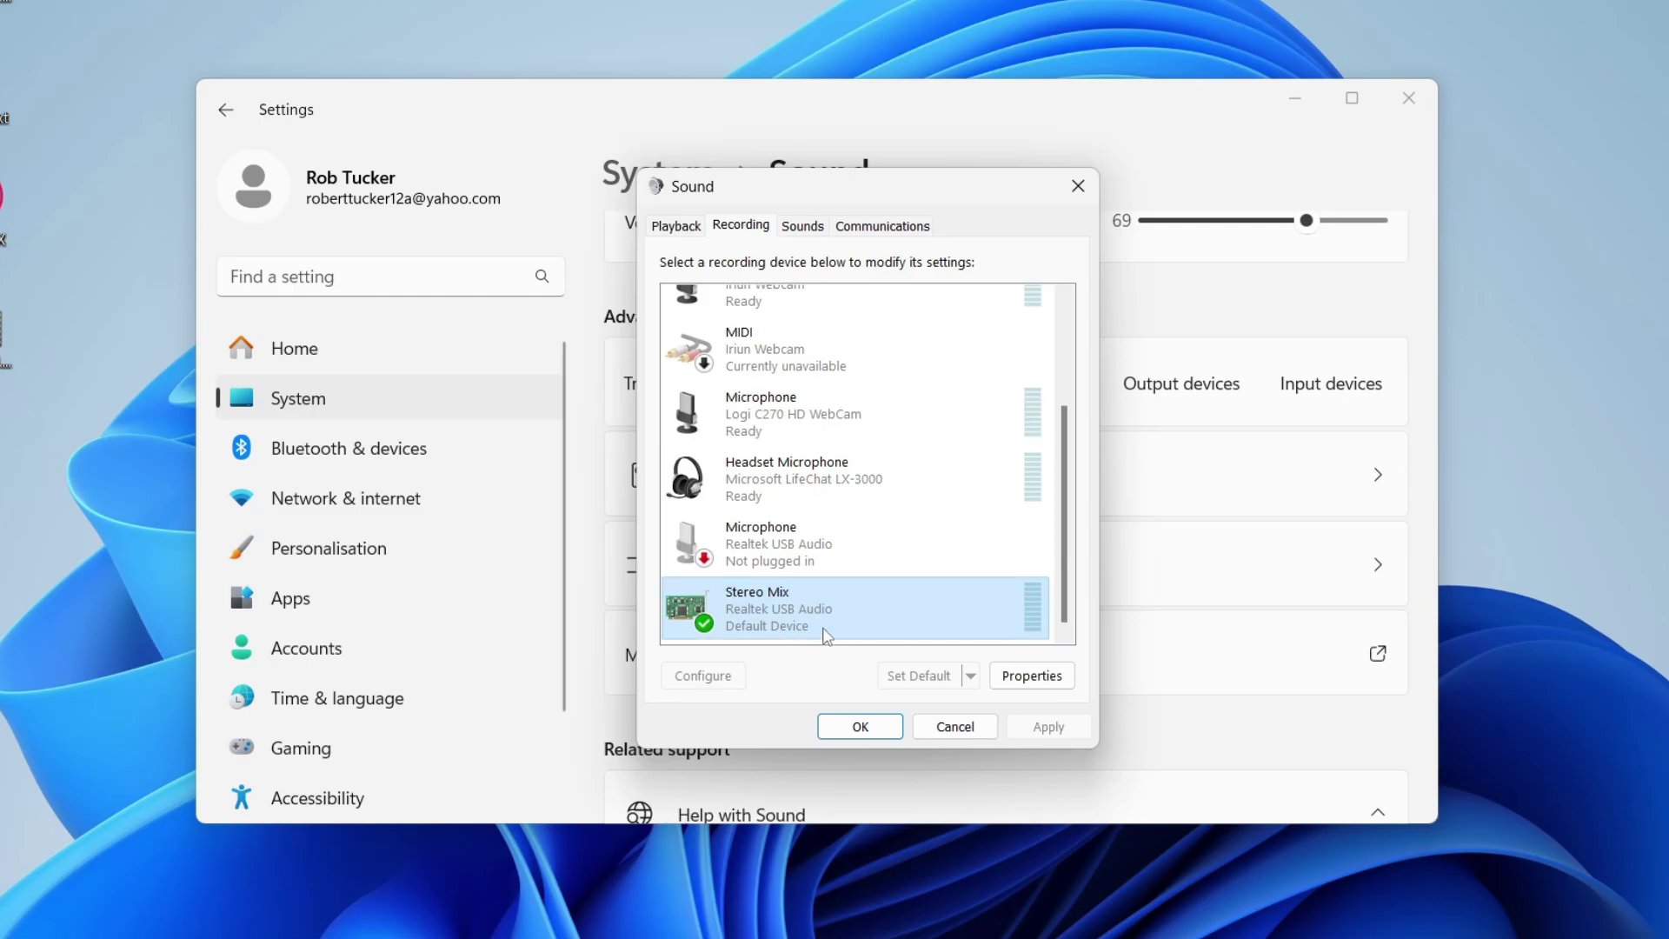
Turn on Listen to this device for Stereo Mix, playing back through VG27A
left_click(1008, 682)
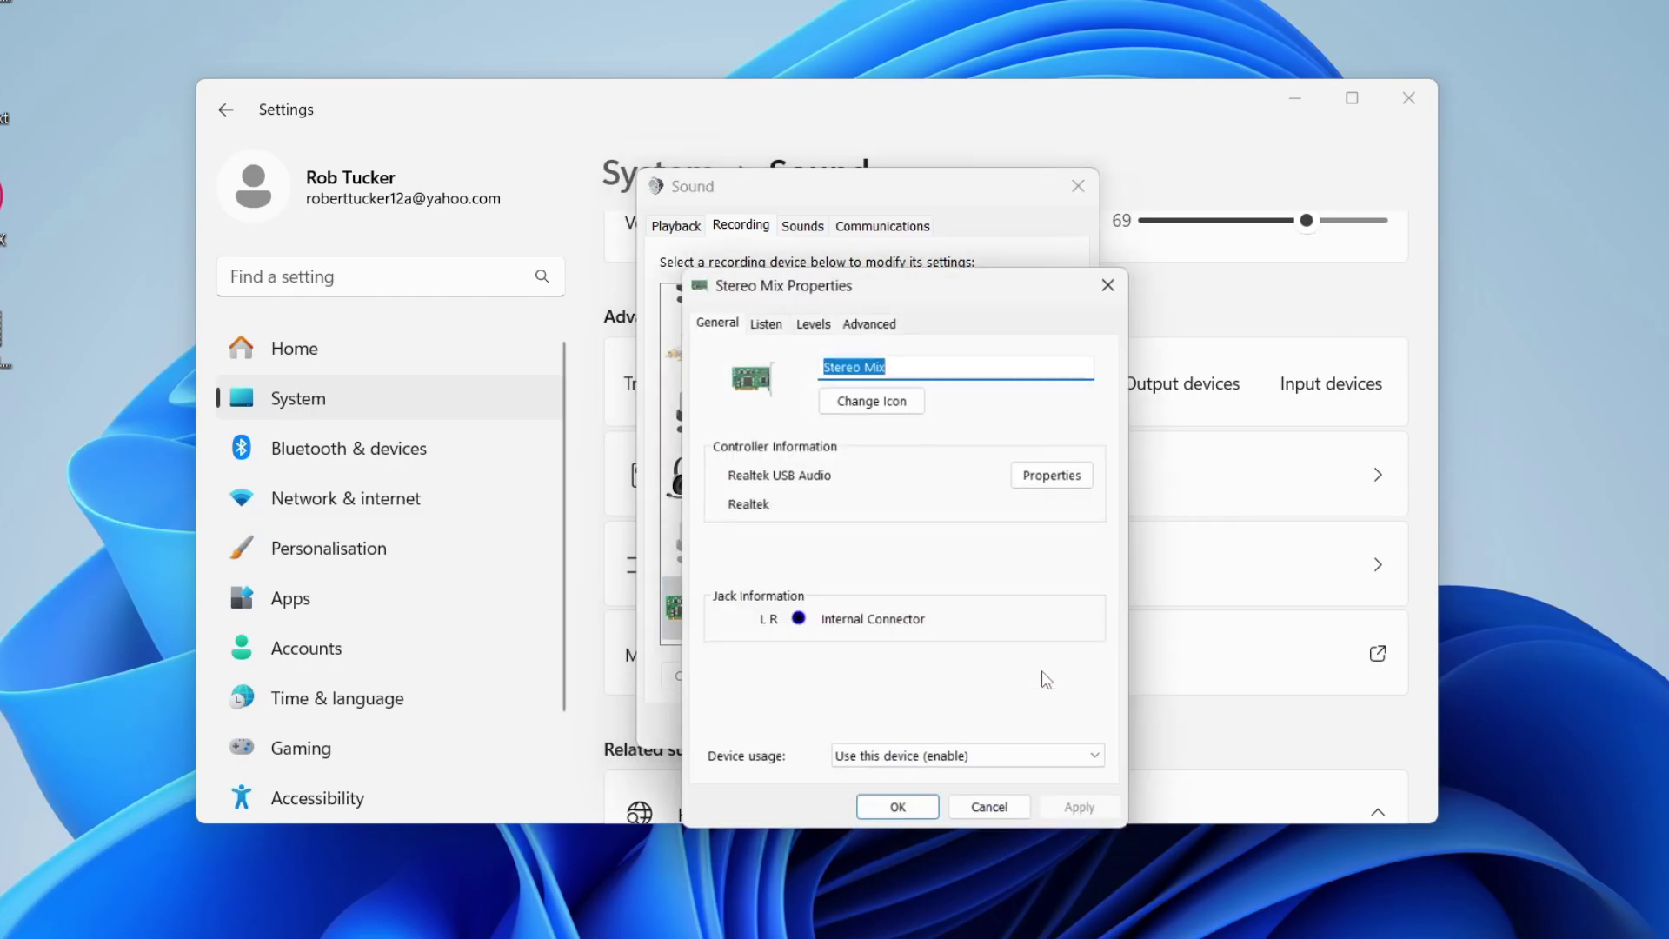
left_click(763, 316)
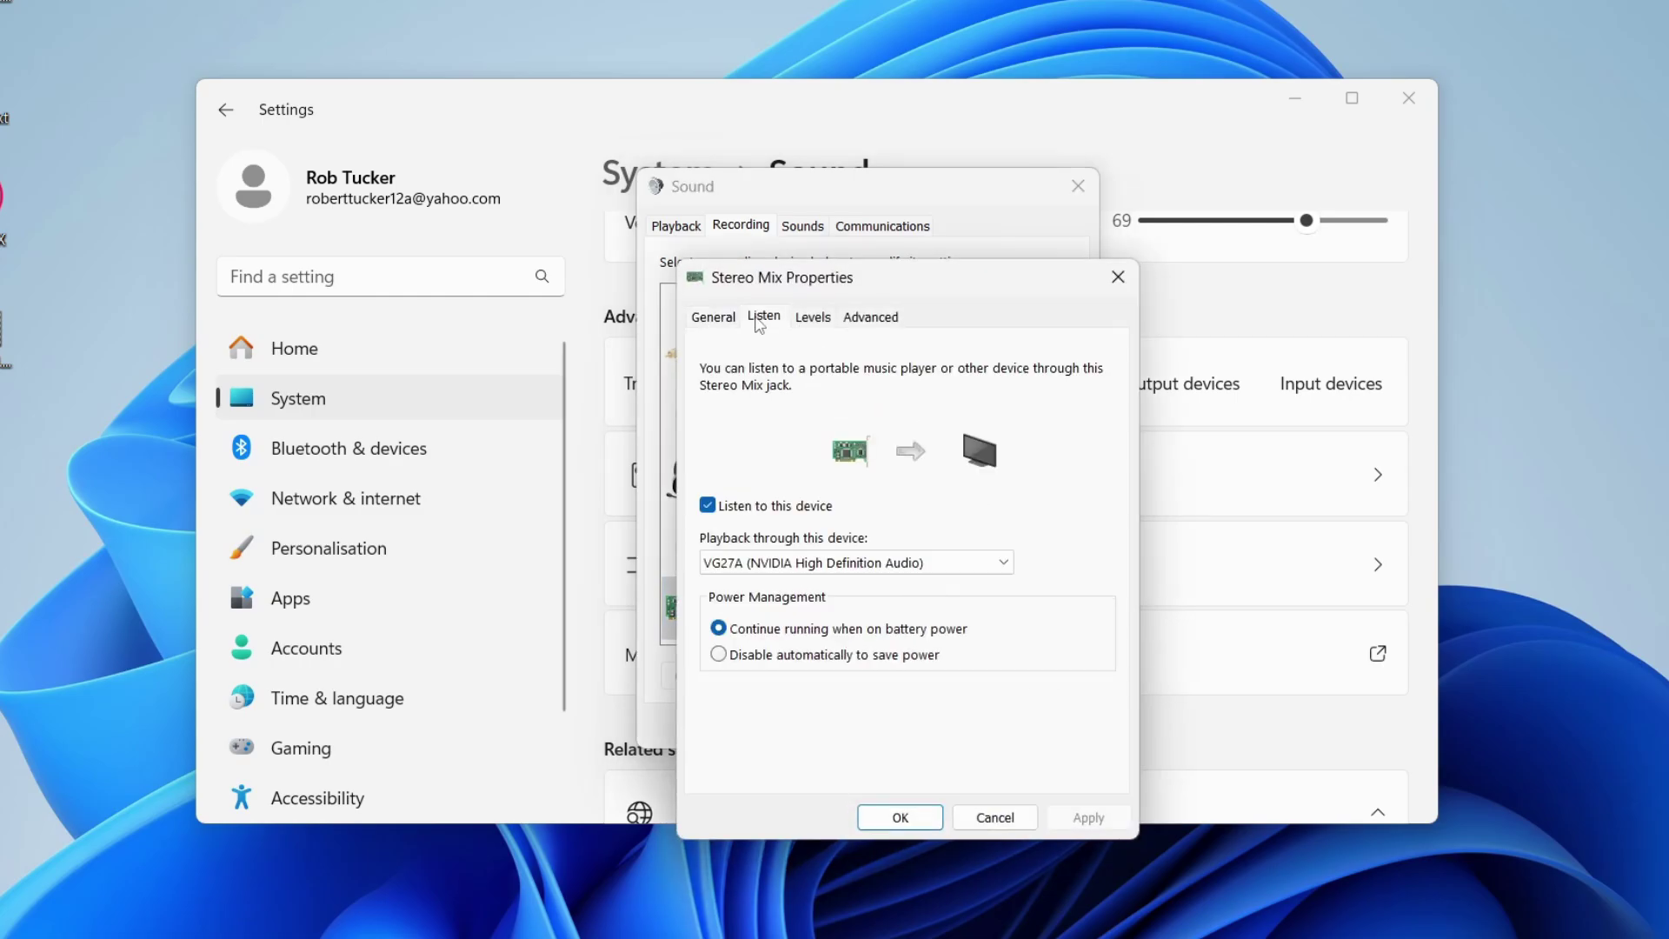
left_click(760, 513)
left_click(772, 565)
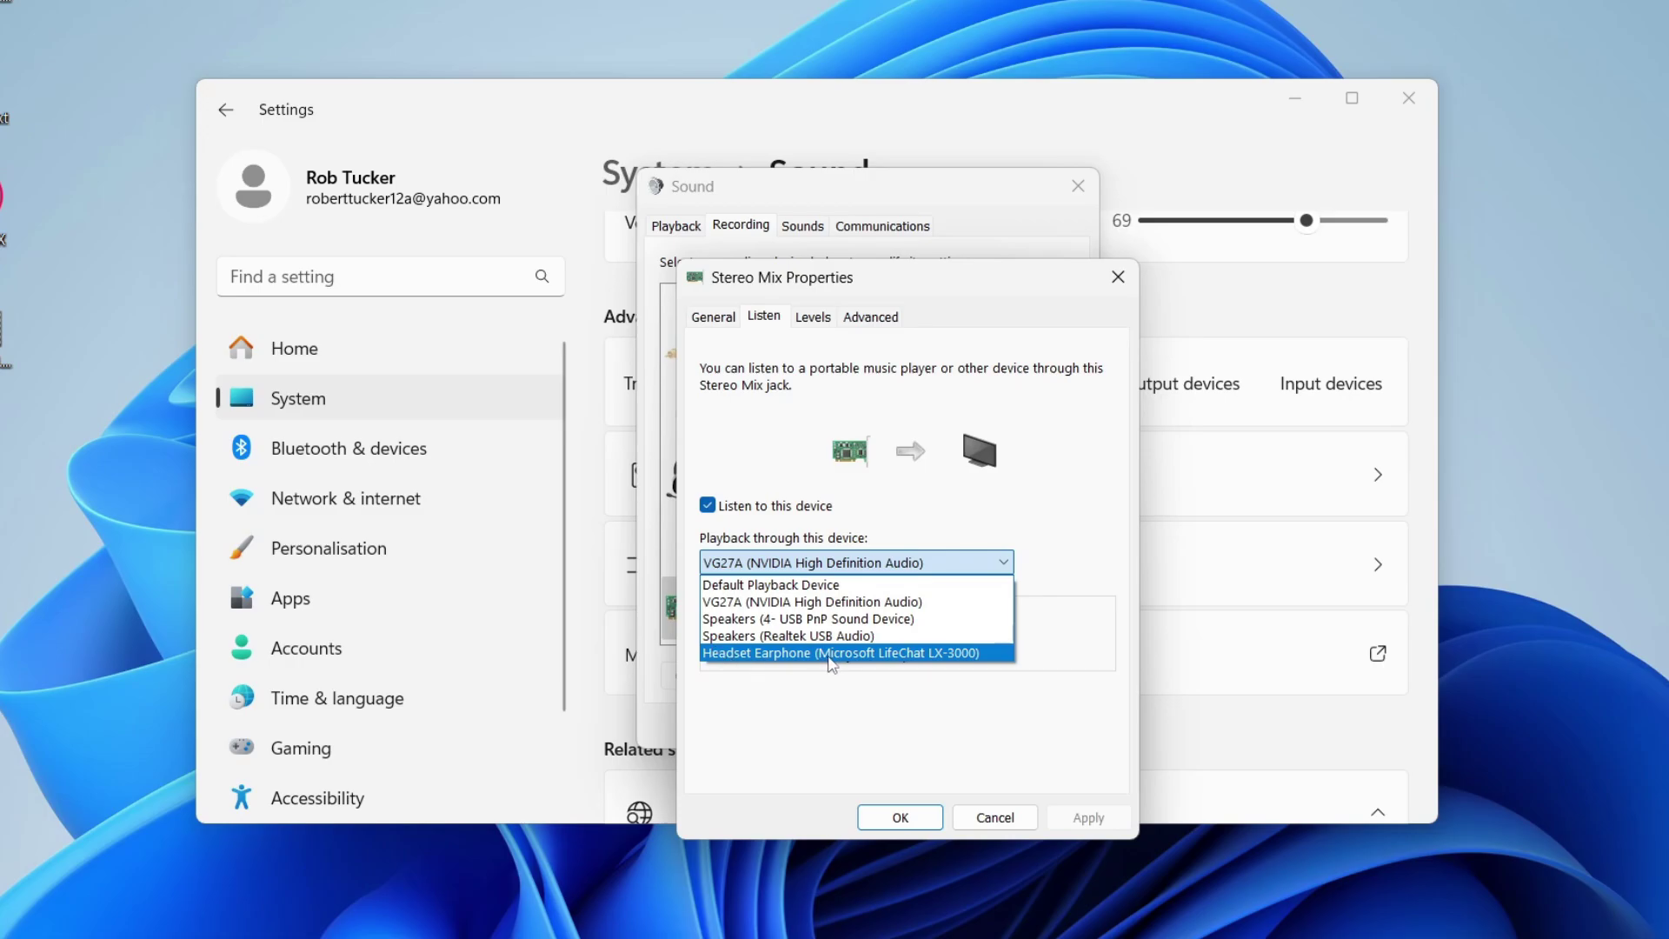
left_click(789, 603)
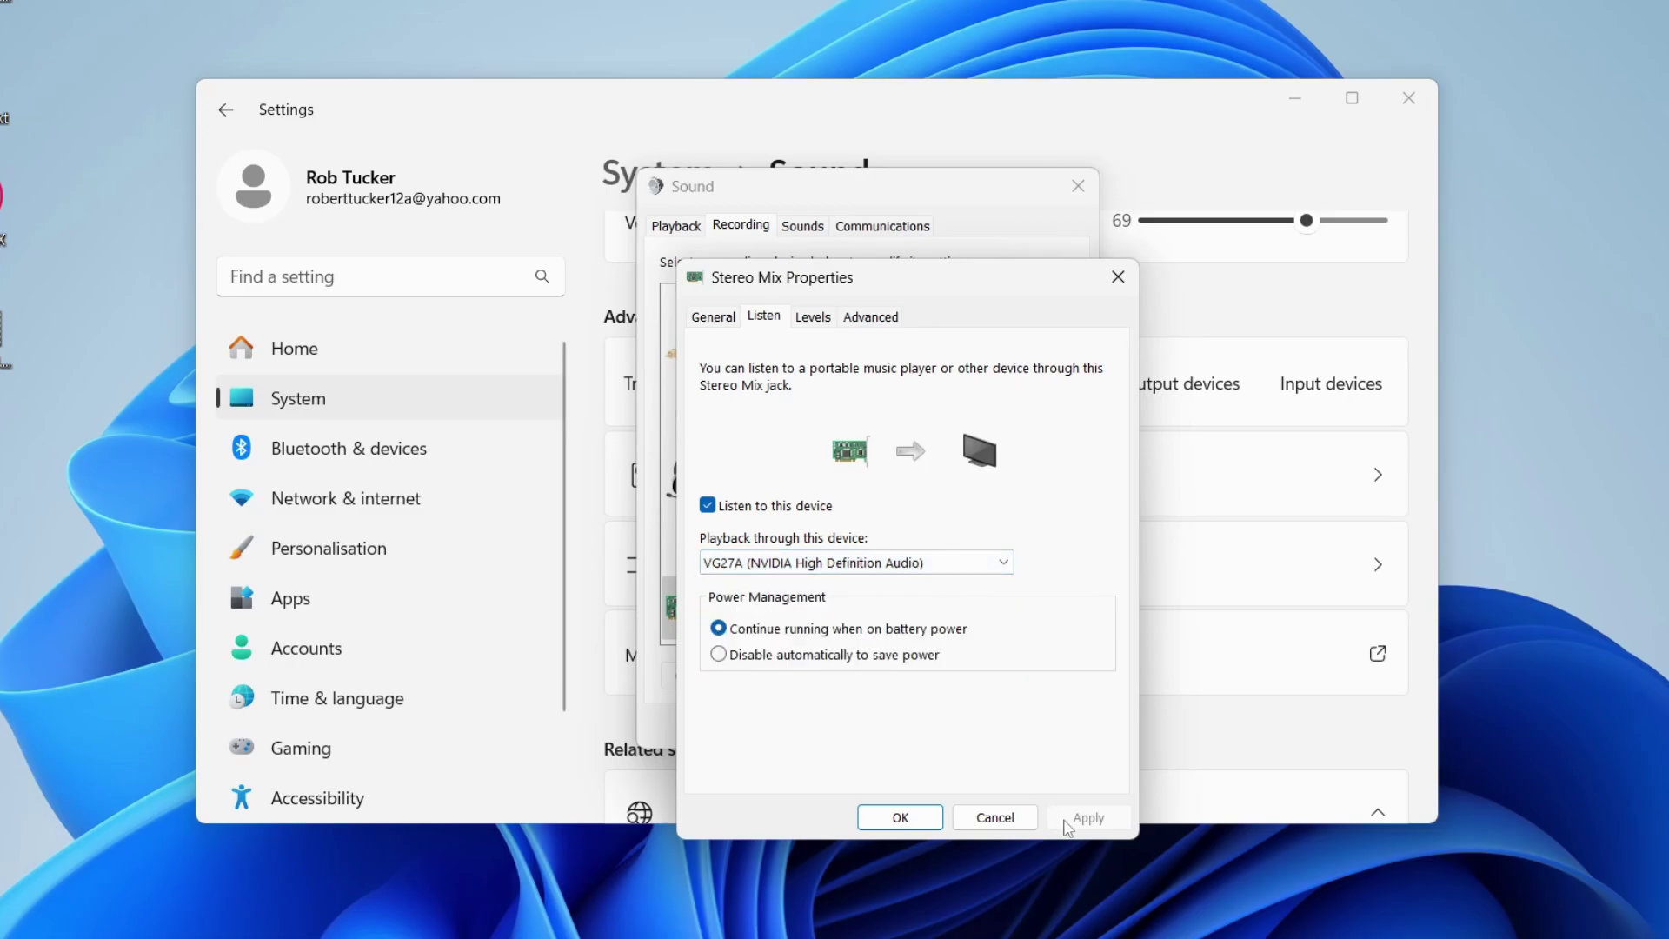
left_click(901, 817)
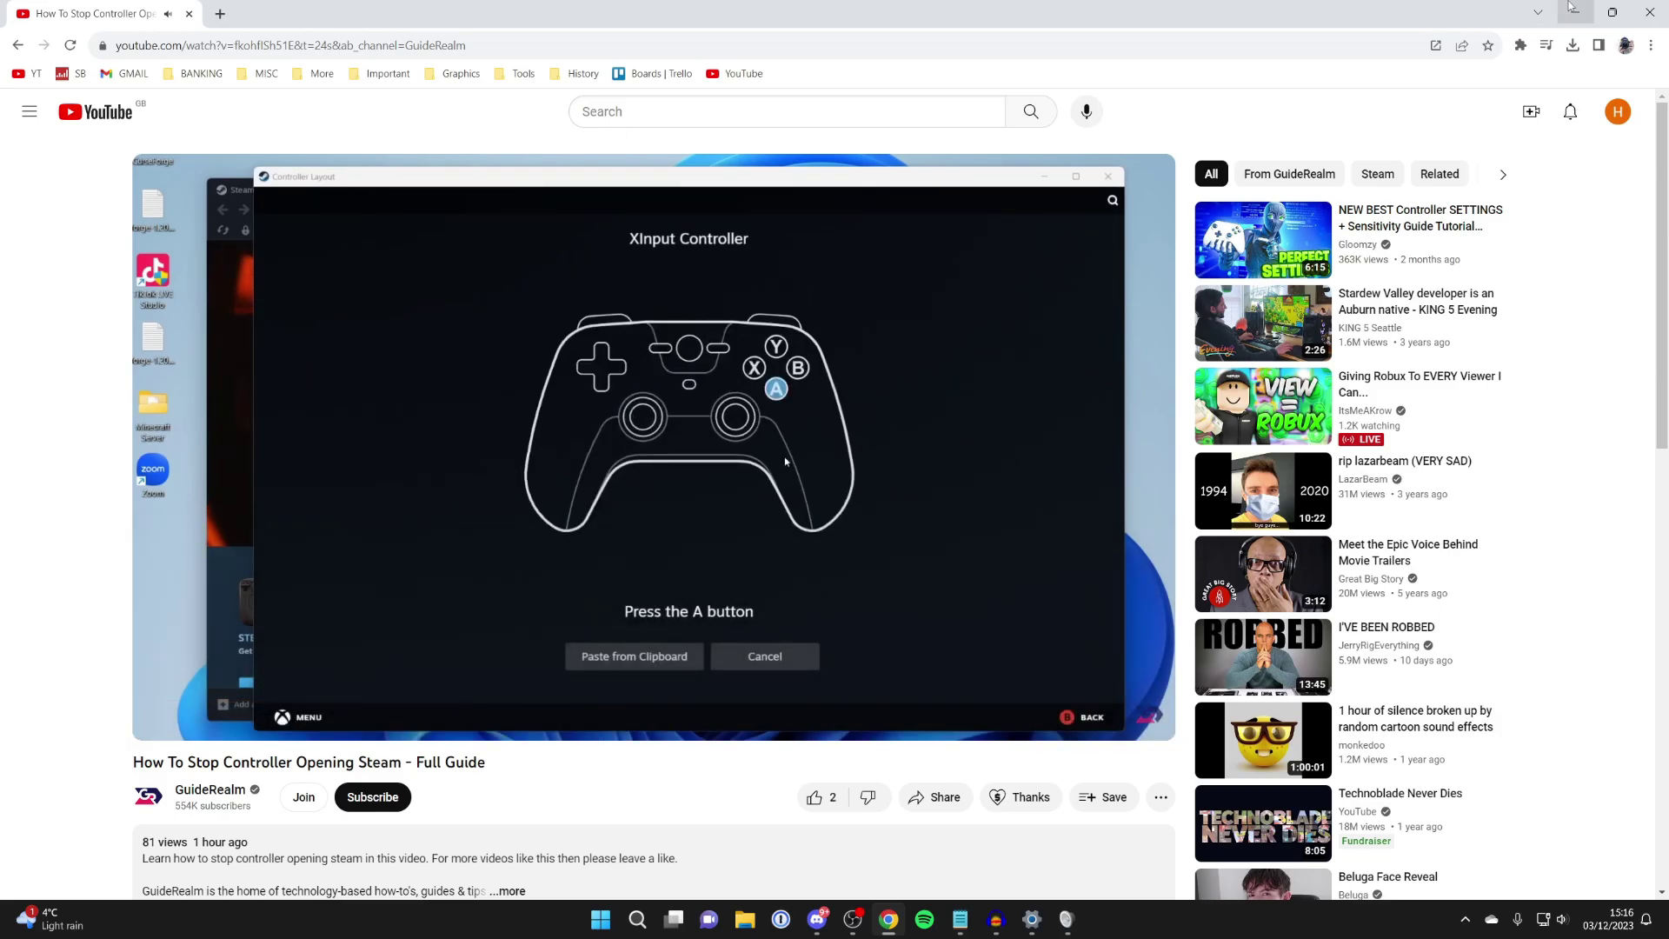
Set Discord's Voice & Video input device to Microphone (4- USB PnP Sound Device)
left_click(817, 919)
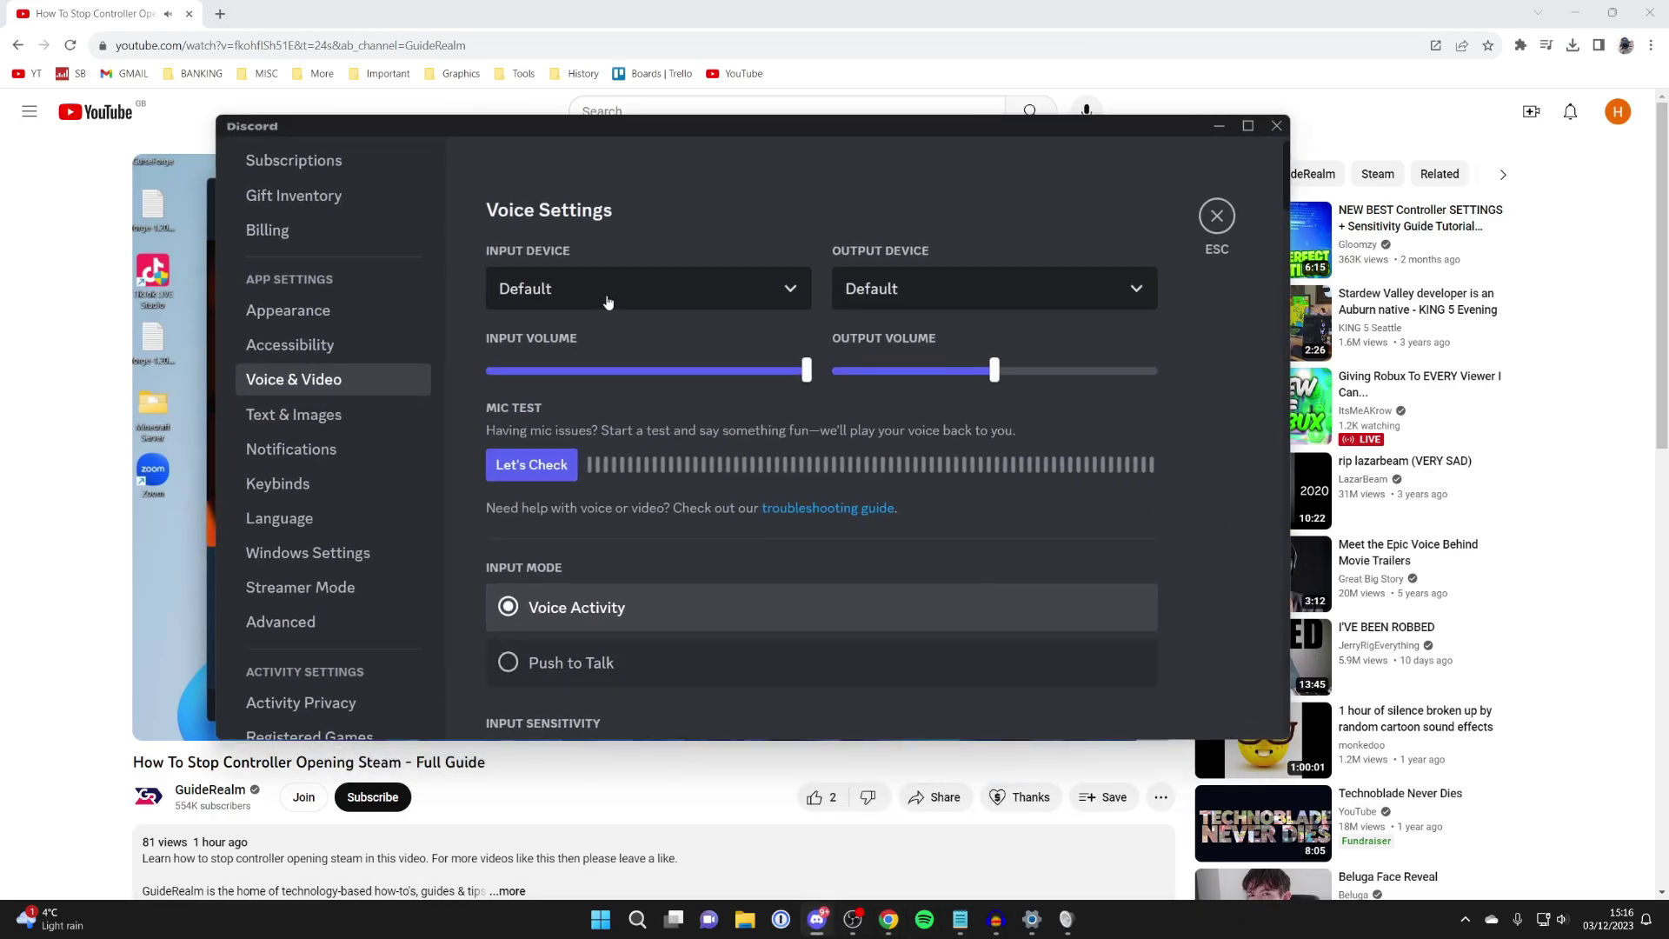
left_click(801, 543)
left_click(567, 287)
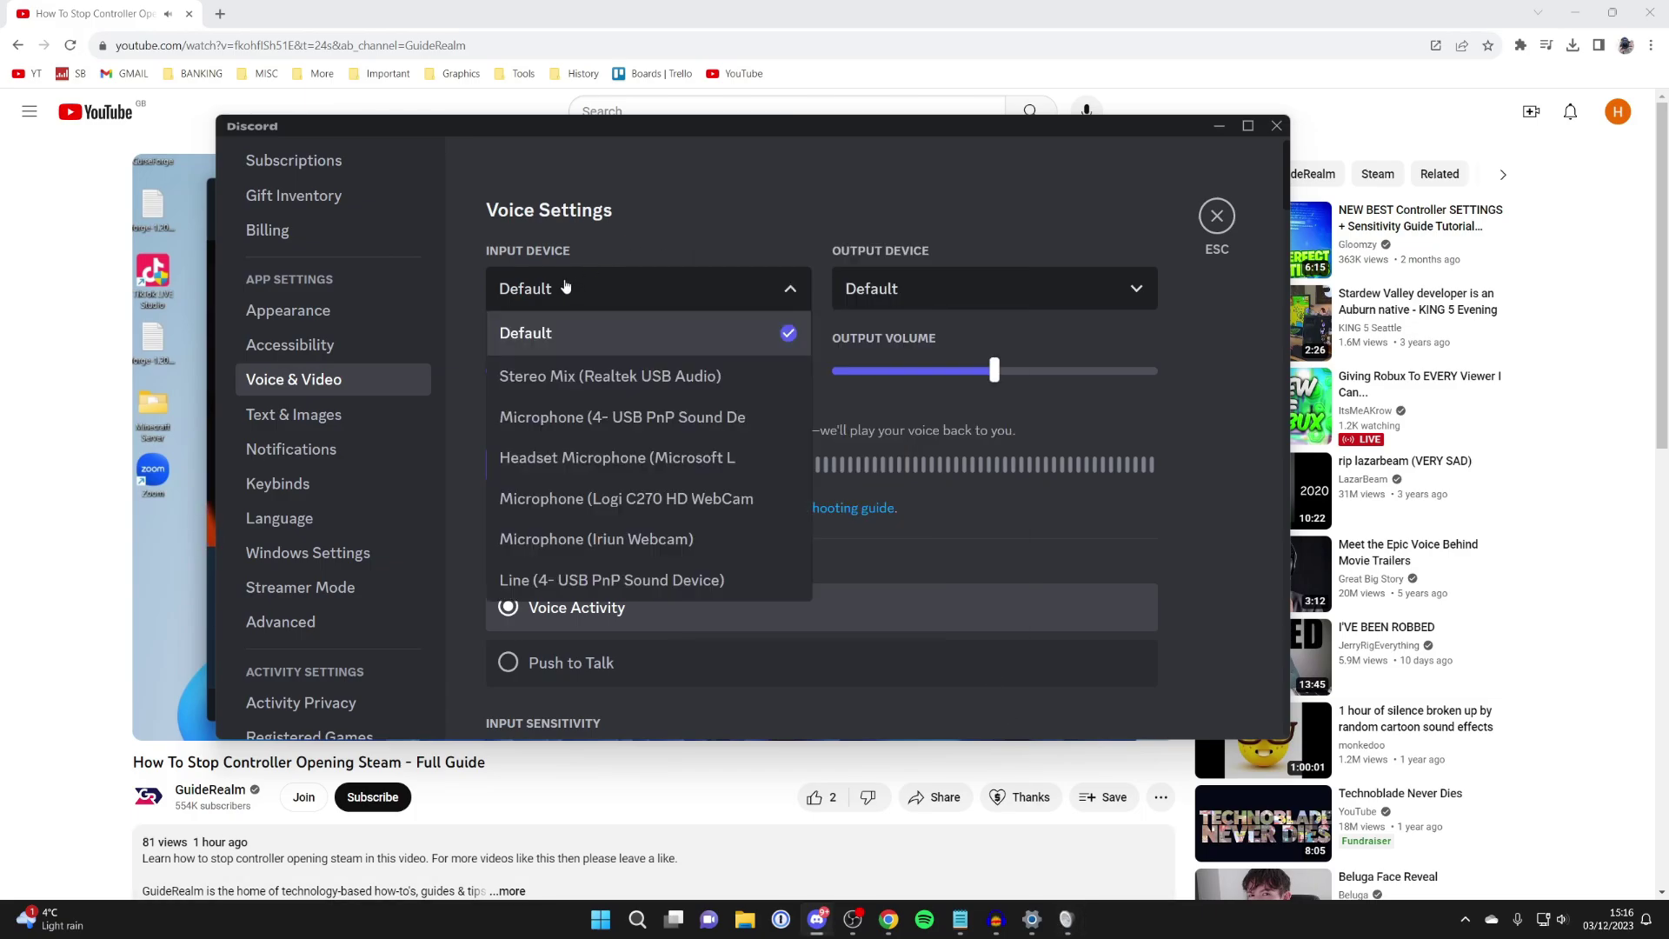
left_click(648, 423)
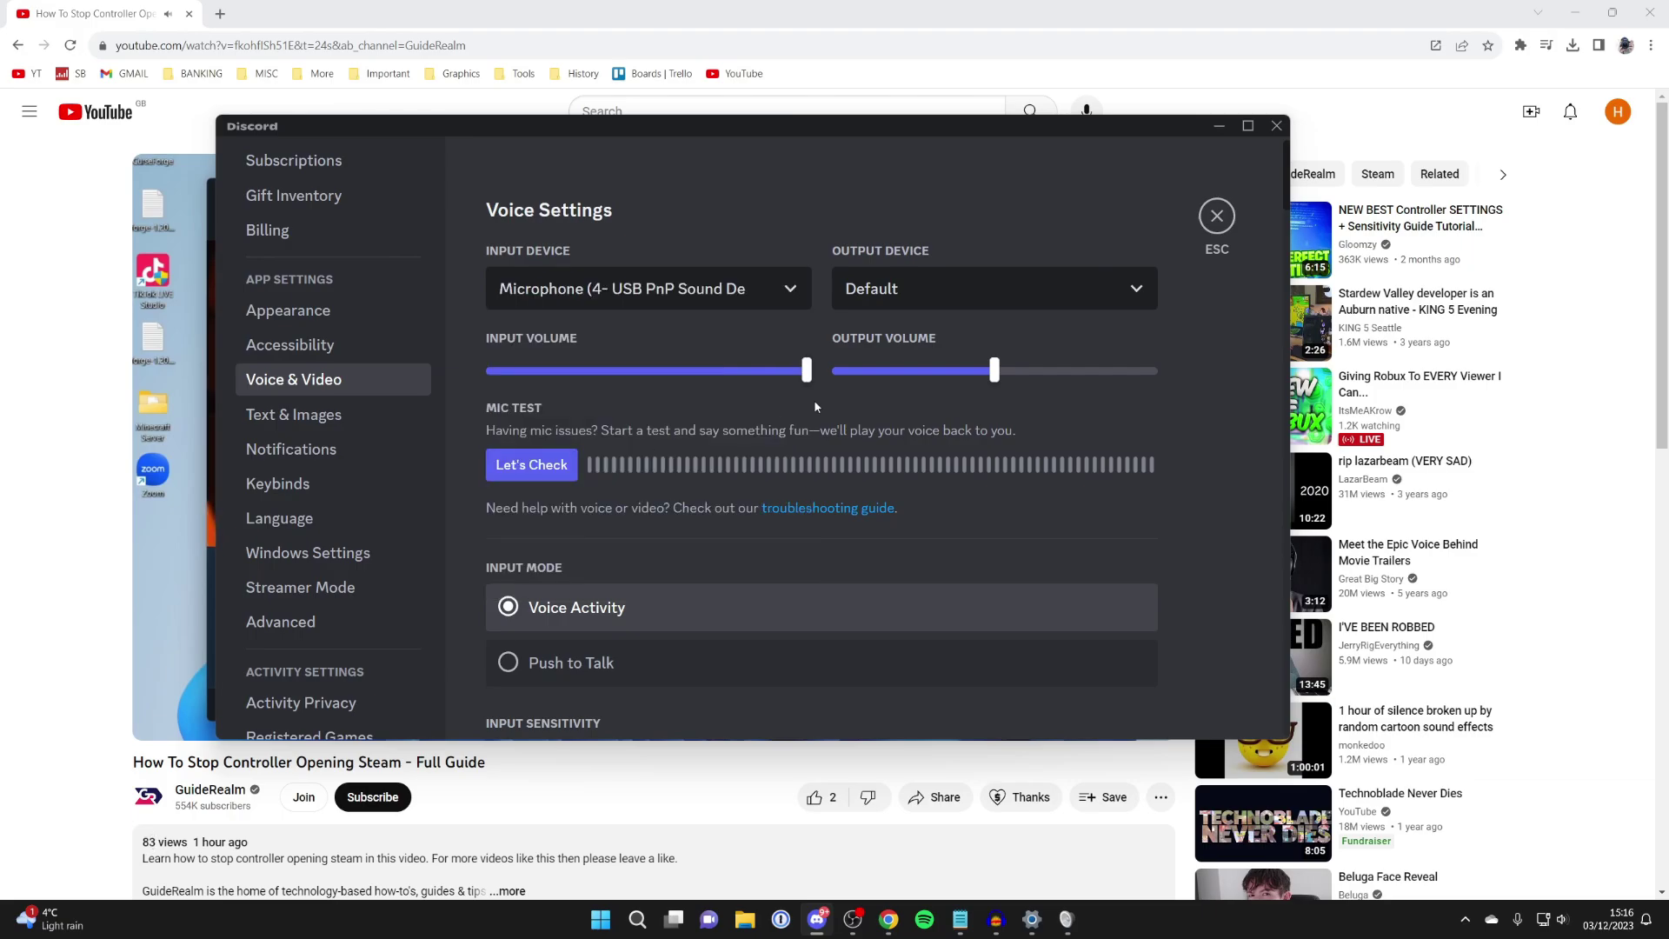